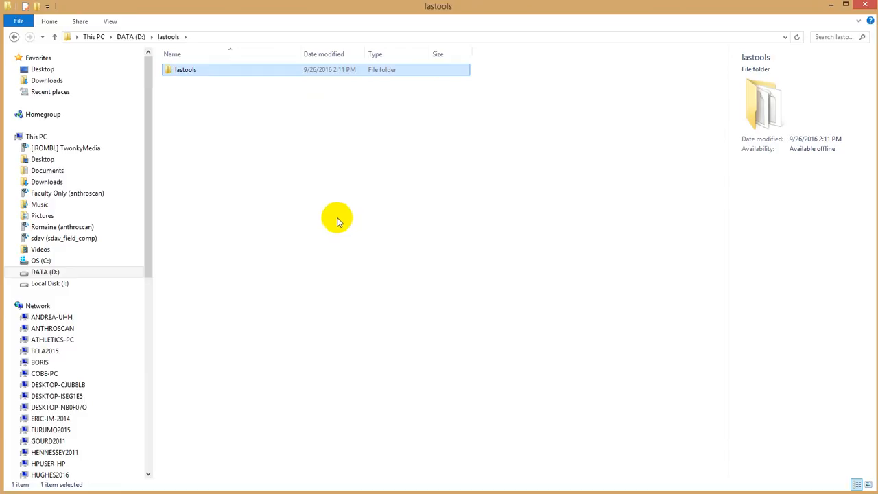
- Open the bin folder inside the lastools installation folder on drive D
double_click(192, 70)
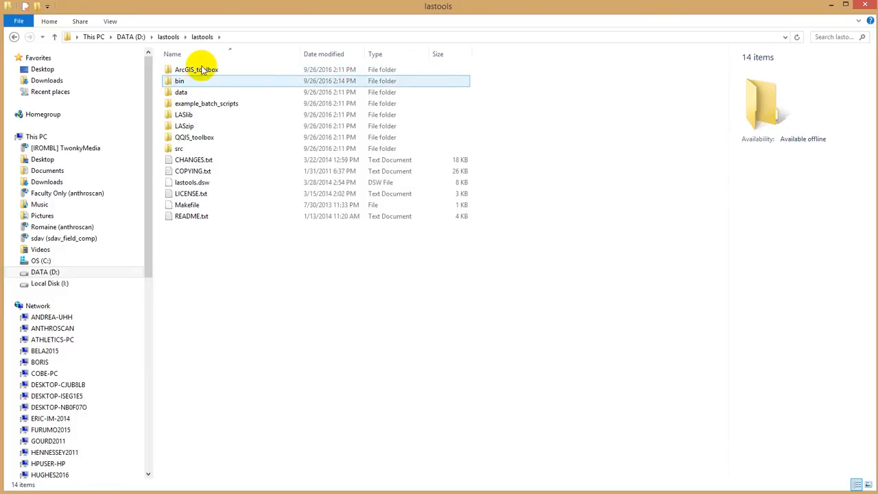
click(181, 82)
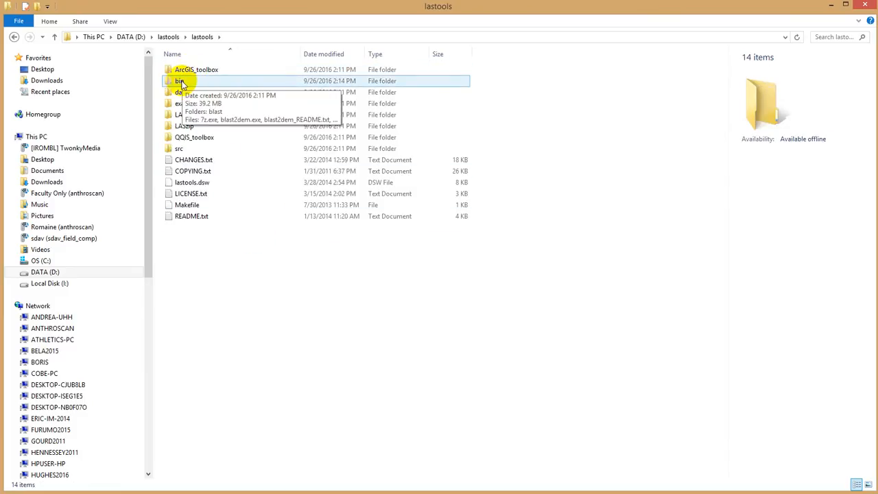
double_click(181, 82)
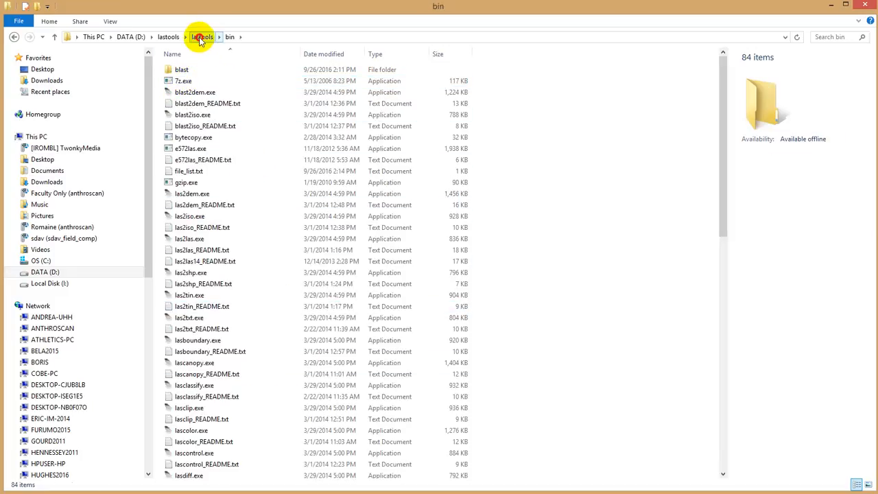
click(200, 38)
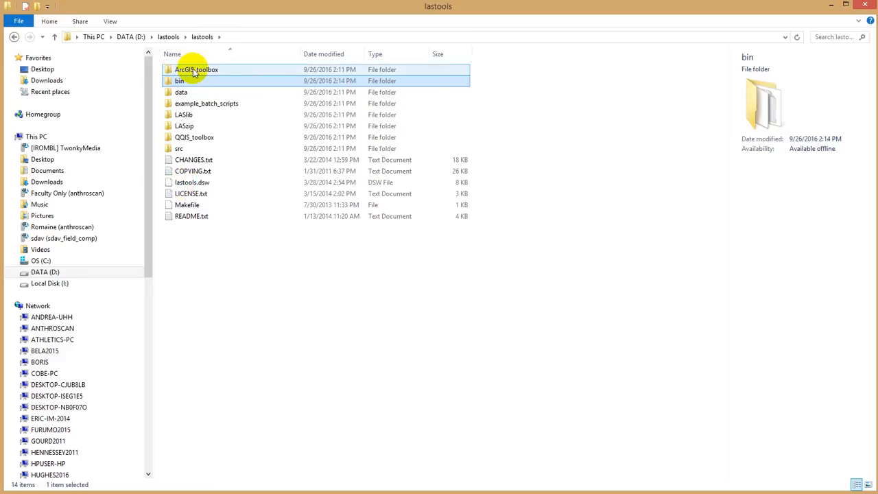
double_click(183, 84)
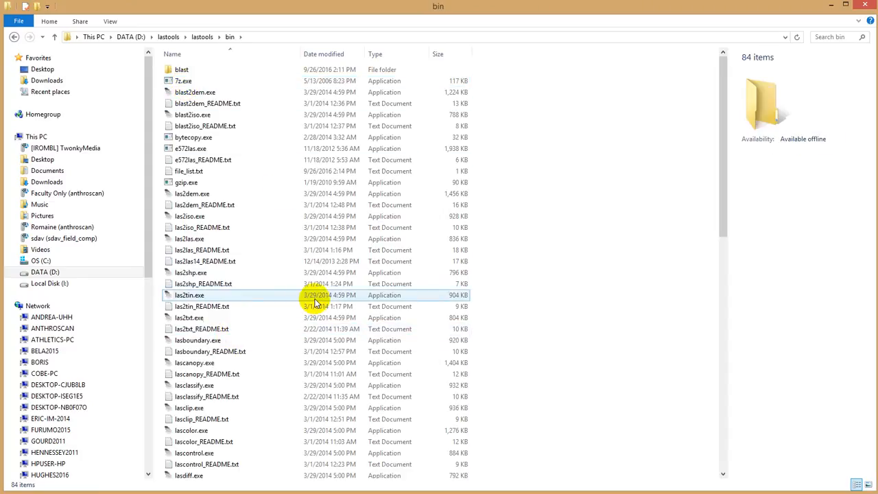
- Open the las2dem_README.txt documentation, read through its usage examples, and close it
click(206, 206)
double_click(205, 206)
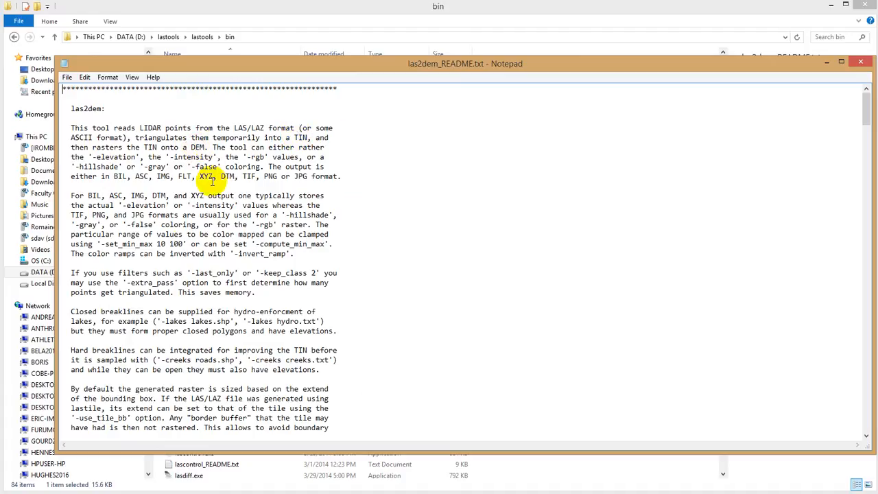
scroll(168, 226, down, 9)
scroll(171, 244, down, 9)
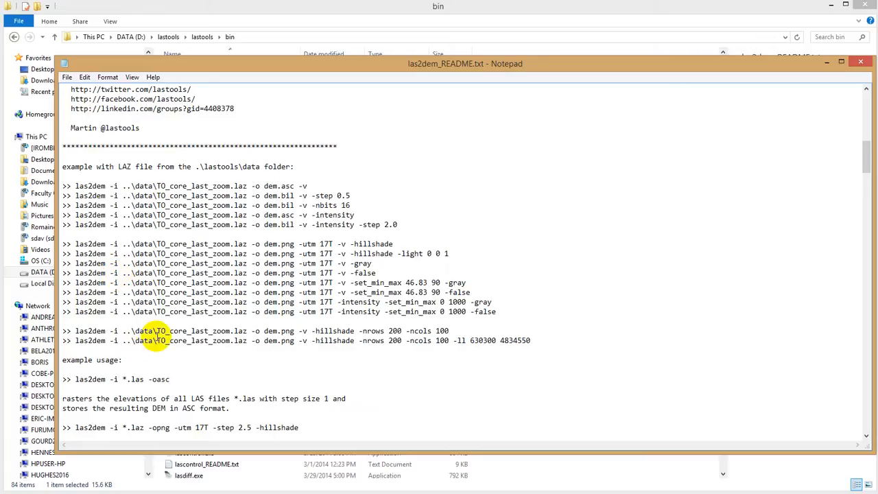
scroll(120, 387, down, 12)
scroll(123, 389, down, 14)
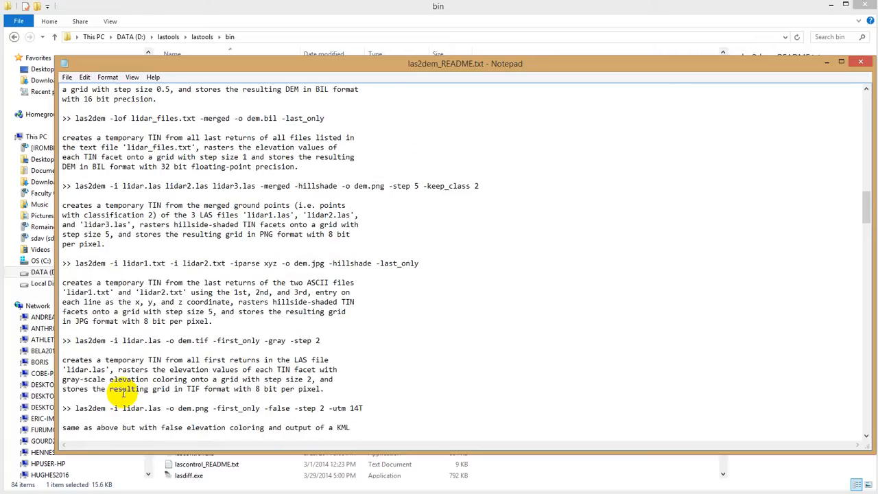
click(850, 63)
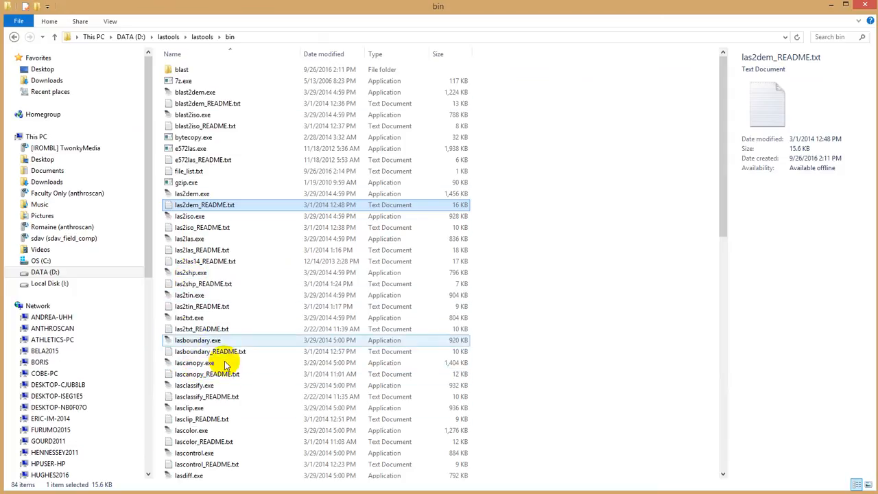
- Open the lasview_README.txt documentation to check what the viewer does, then close it
scroll(230, 318, down, 12)
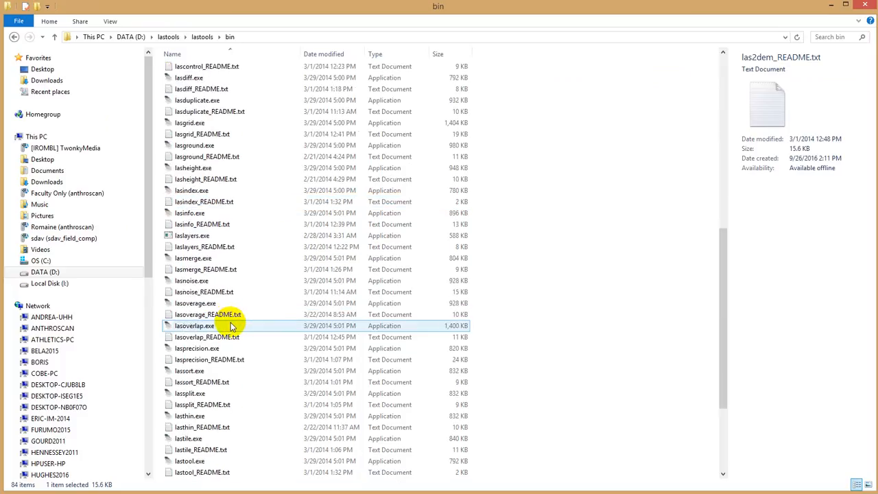
scroll(232, 327, down, 4)
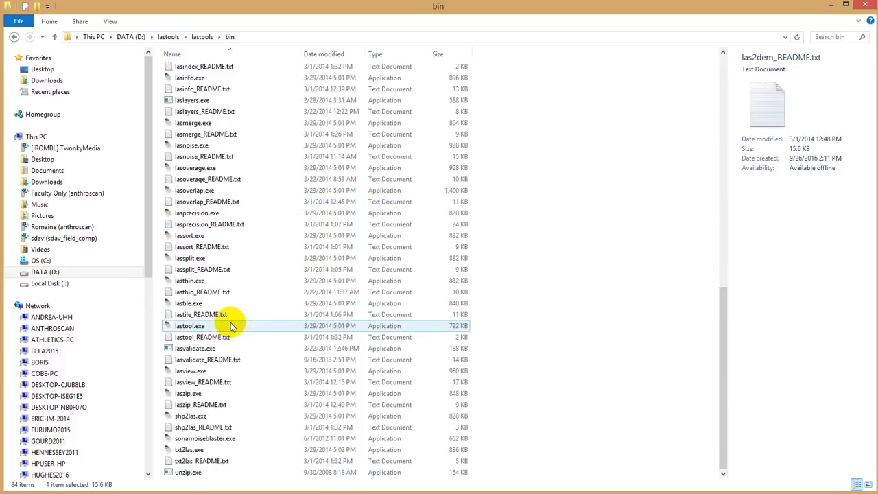
click(194, 384)
double_click(195, 384)
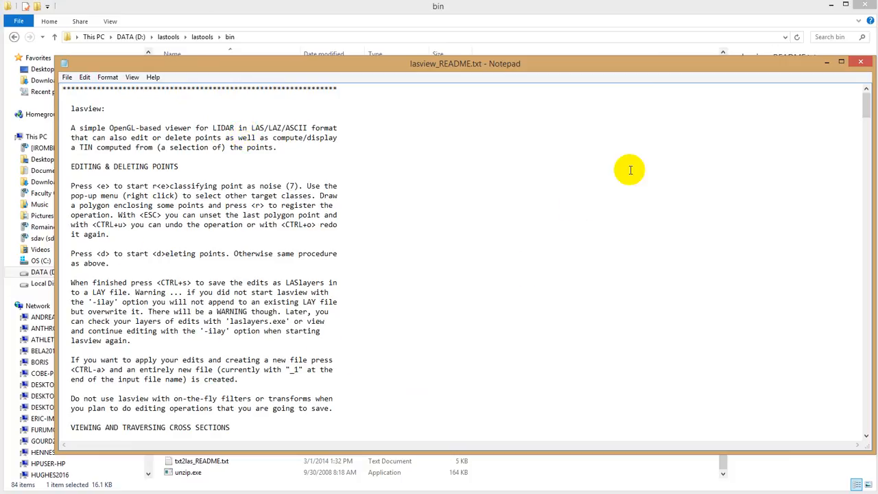
click(860, 65)
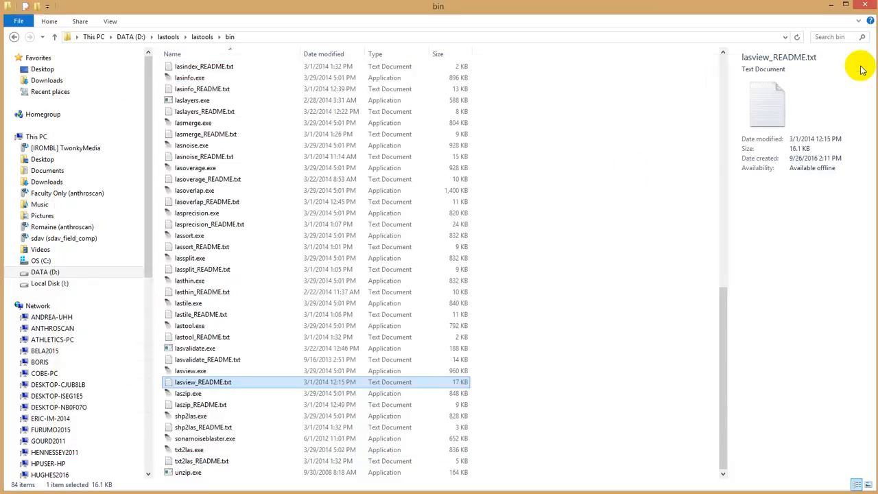
- Launch lasview.exe and accept its license notice
double_click(190, 372)
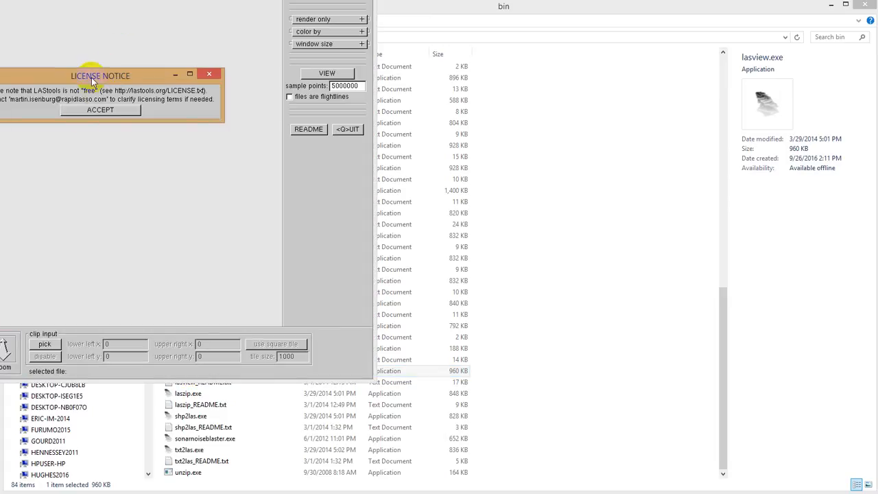
drag(91, 77, 320, 197)
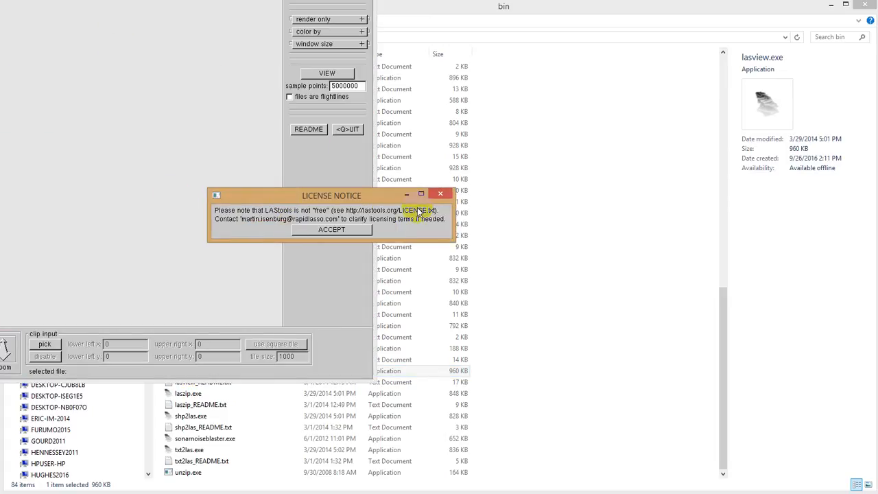
click(331, 230)
drag(343, 4, 471, 26)
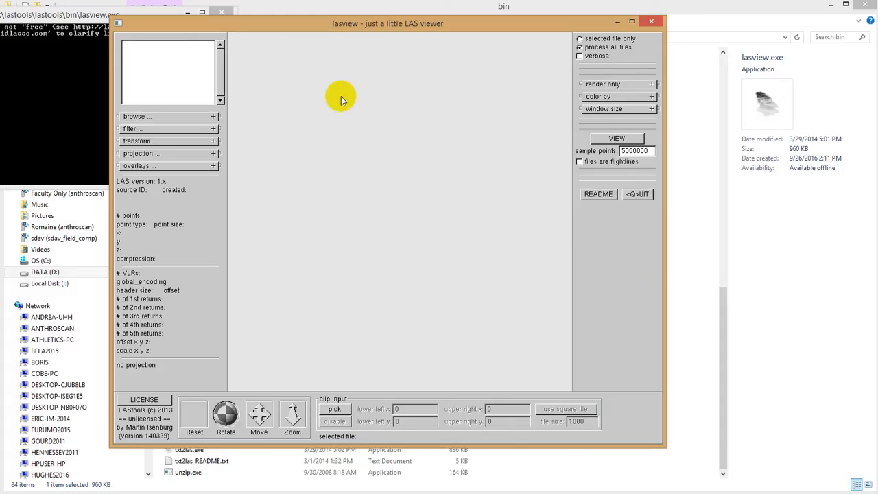
- Browse to the lastools data folder and select house.laz as the input file
click(151, 117)
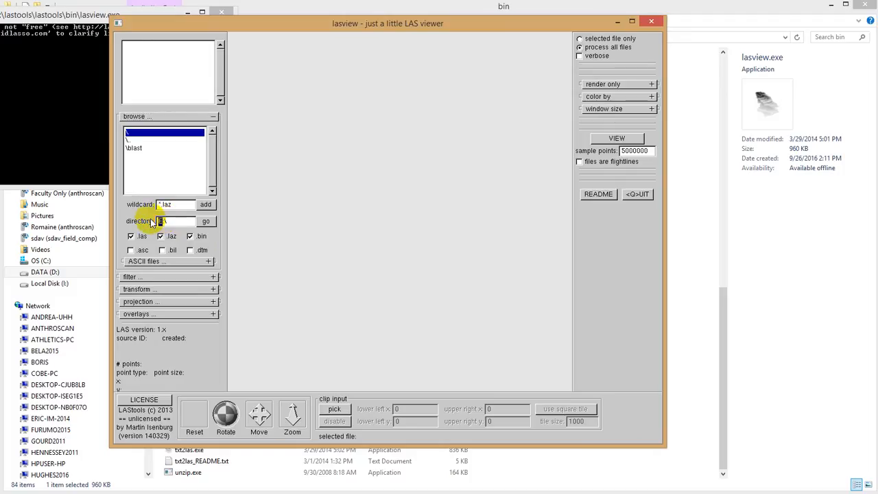
click(206, 221)
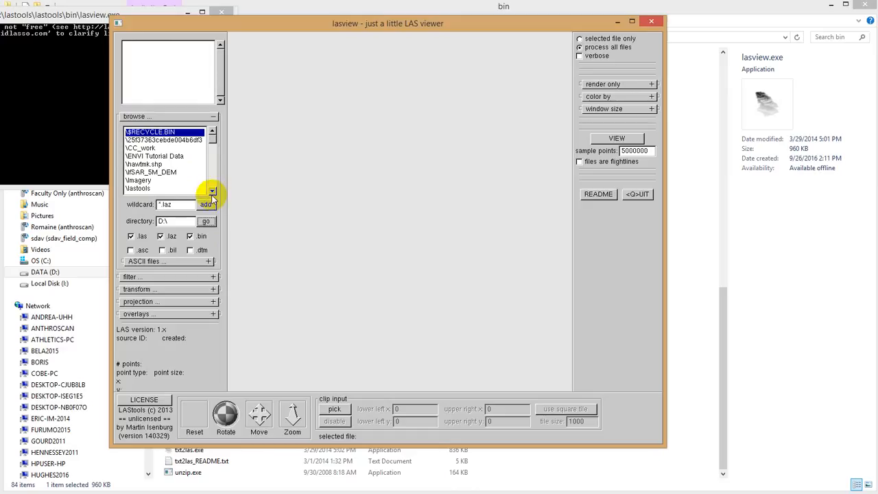
double_click(139, 188)
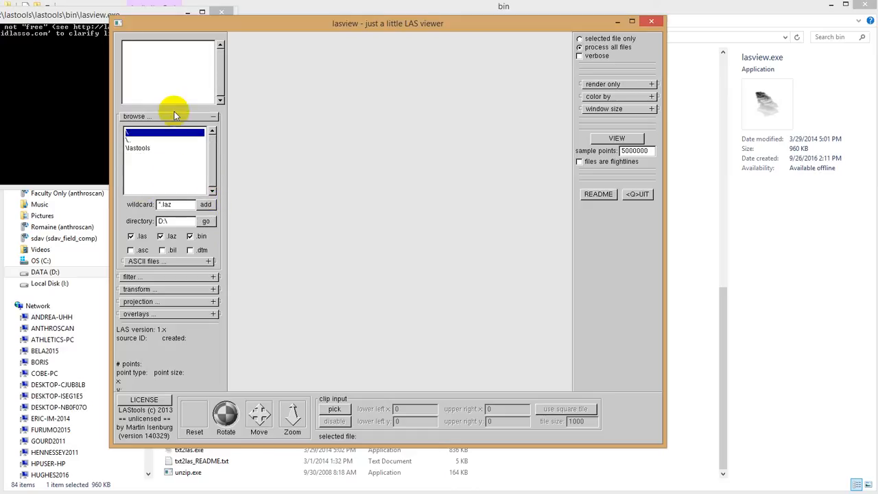
double_click(141, 147)
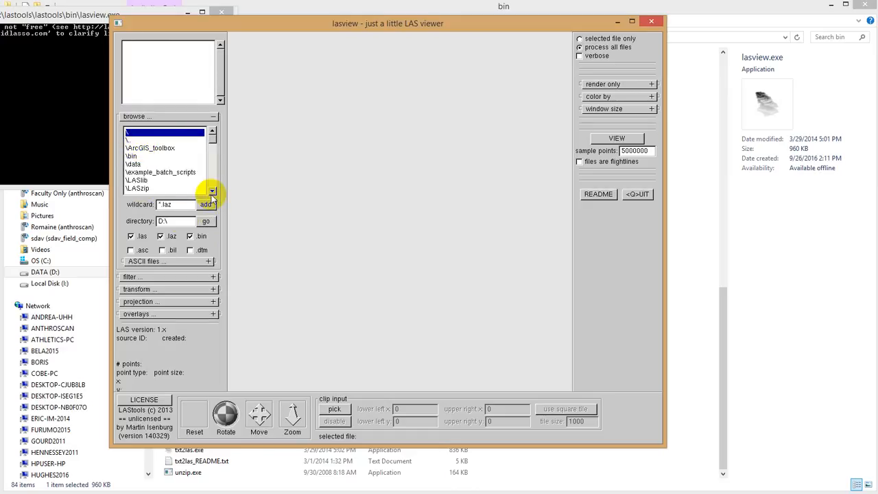
double_click(134, 164)
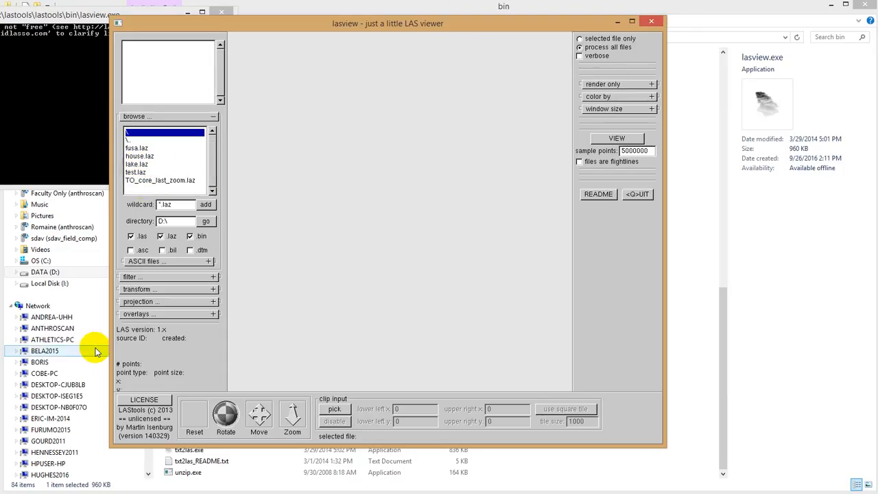
click(141, 157)
double_click(141, 156)
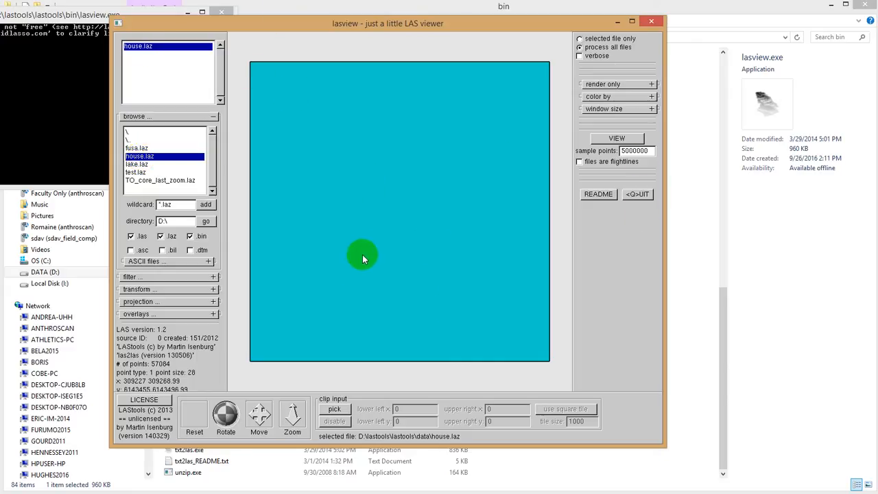
- Open house.laz in the 3D point cloud viewer with the default render and color options
click(633, 96)
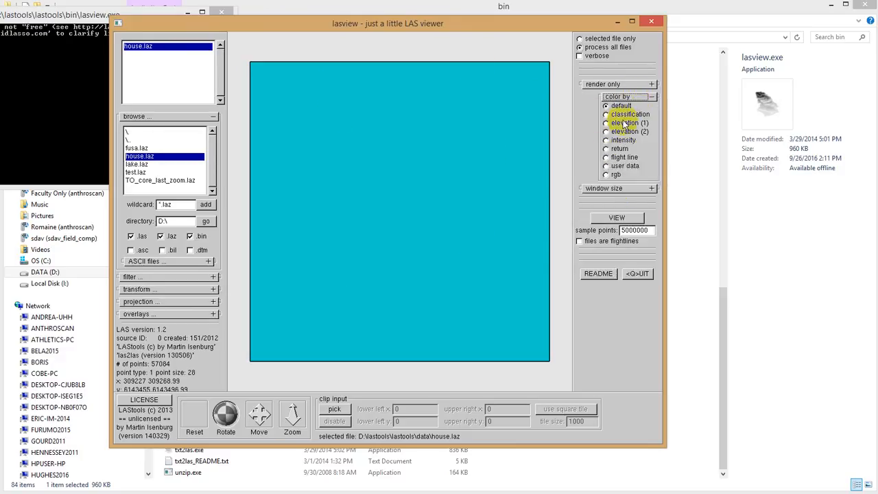
click(610, 84)
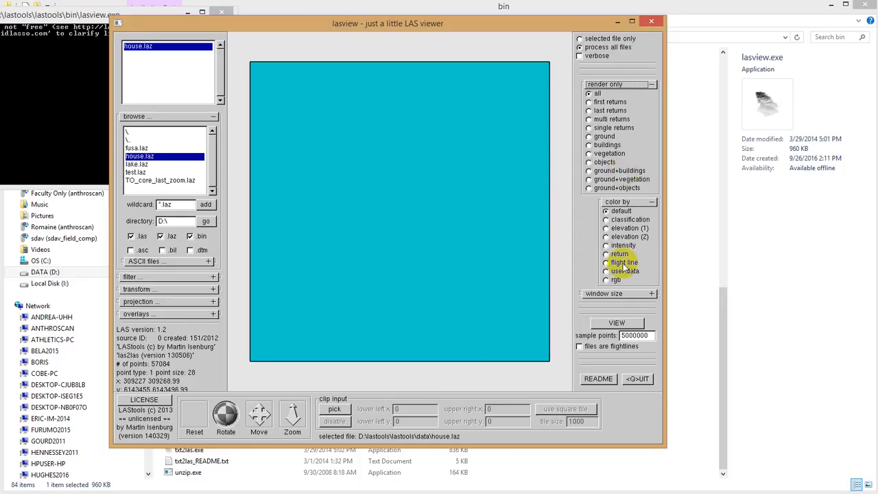
click(608, 322)
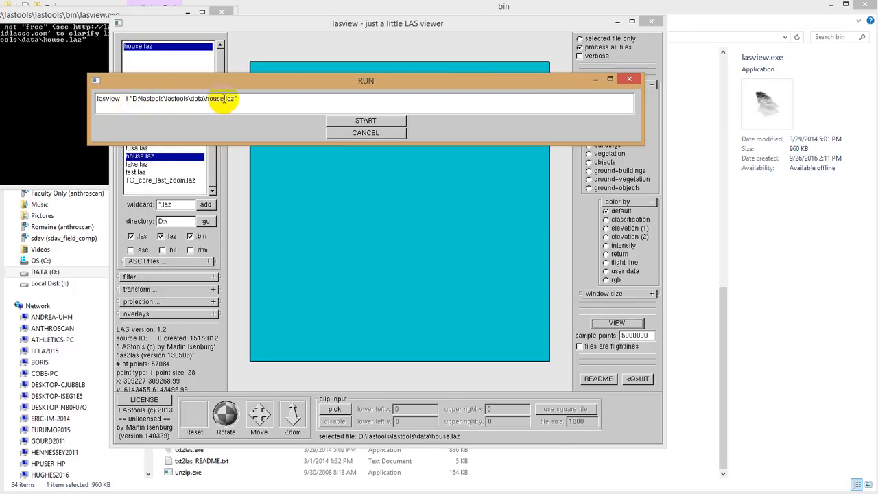
click(345, 120)
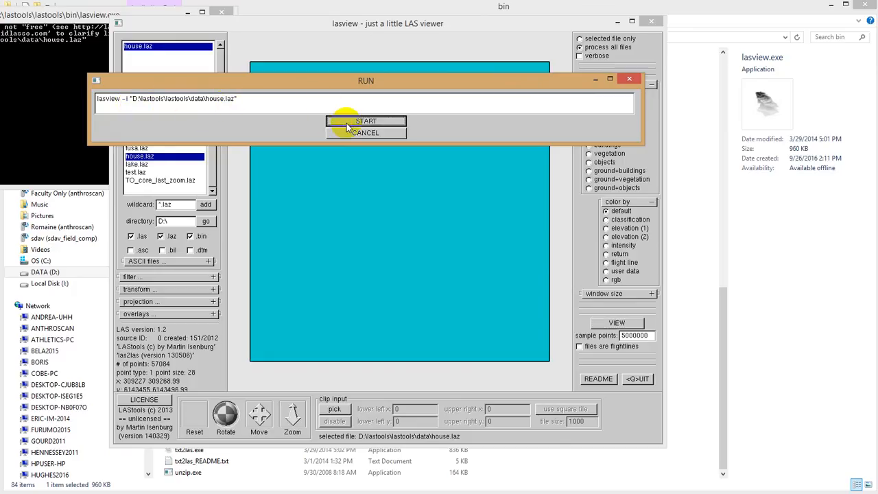
mouse_move(168, 0)
mouse_down()
mouse_move(412, 67)
mouse_move(413, 28)
mouse_up()
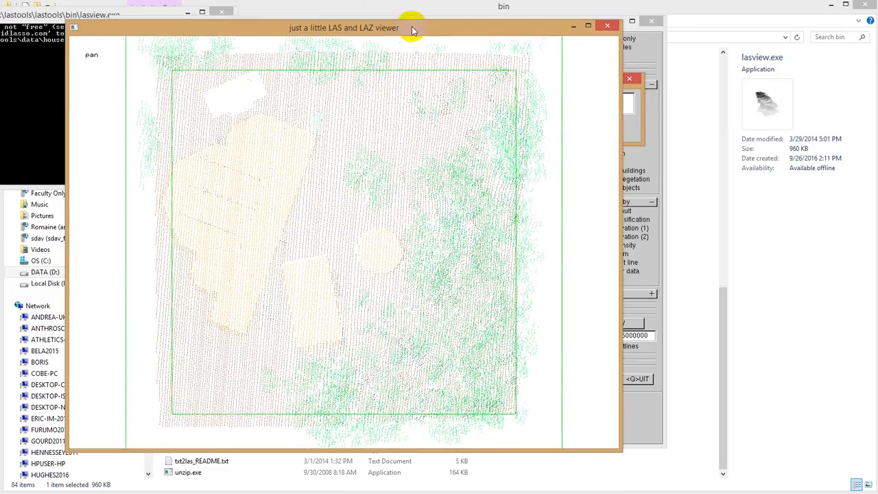
- Tilt the point cloud into a side view and enlarge the displayed points
click(333, 286)
drag(333, 286, 393, 109)
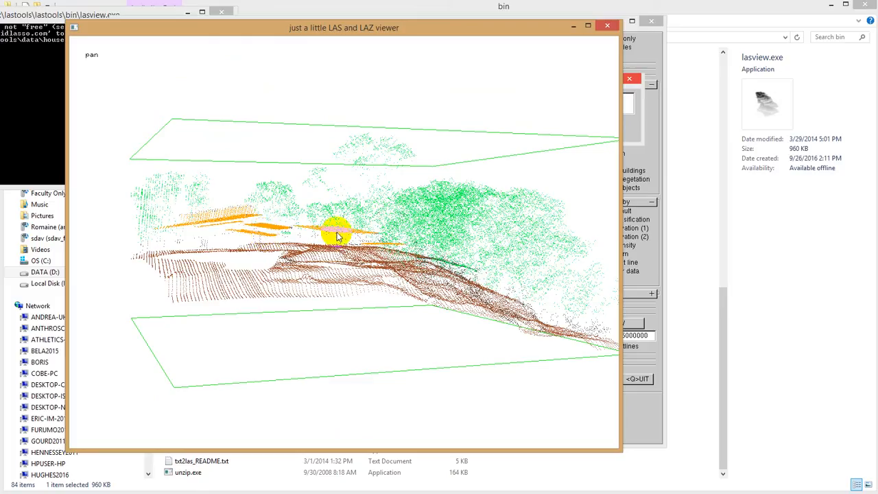
drag(386, 272, 294, 294)
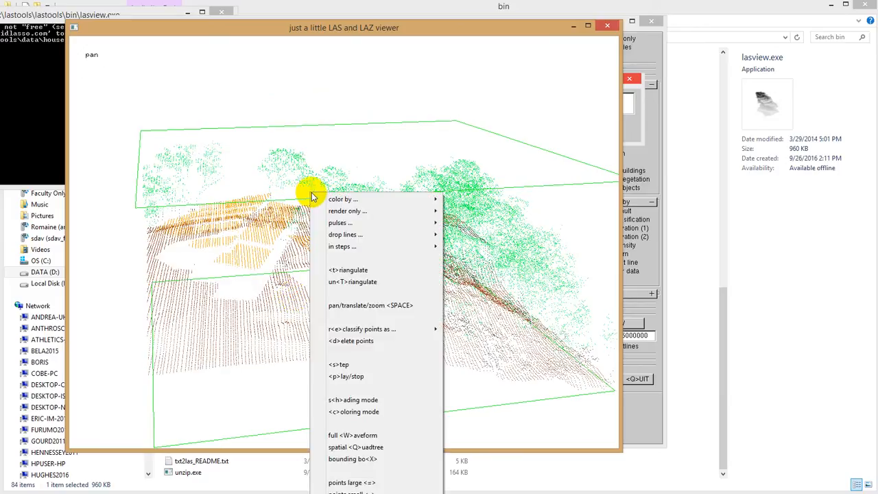
mouse_move(417, 199)
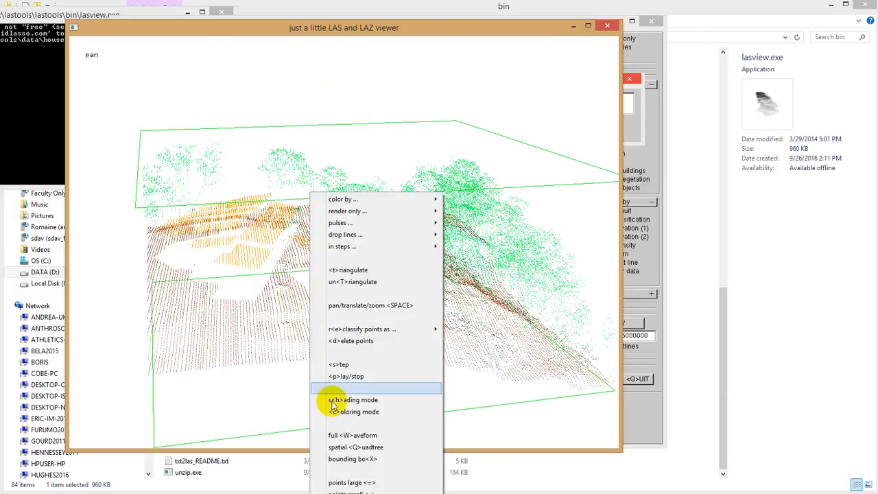
click(351, 483)
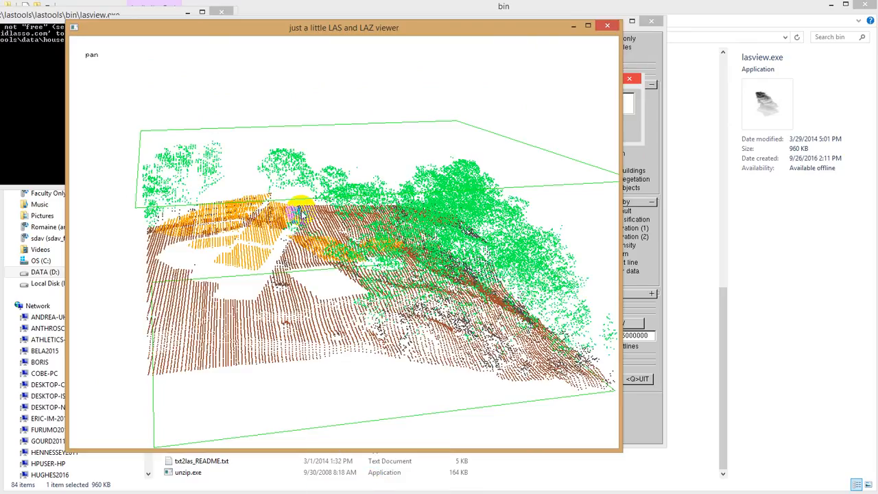
- Increase the point size once more and orbit around the point cloud to inspect it
right_click(302, 91)
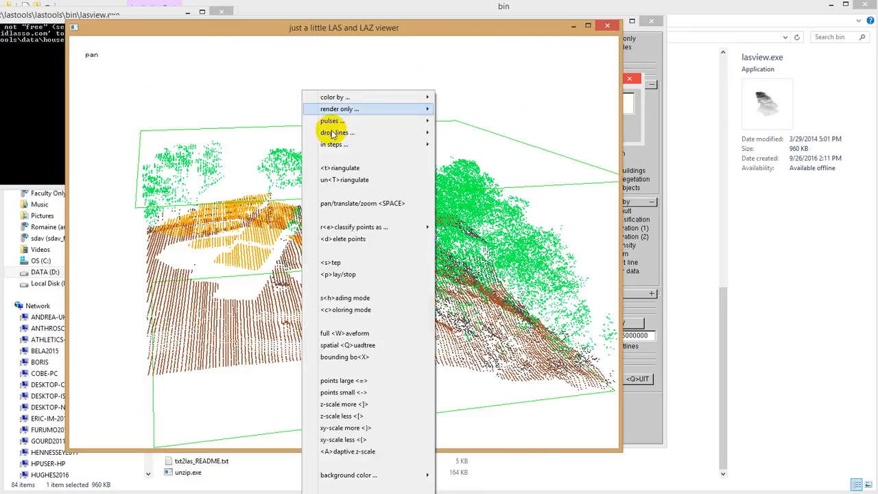
click(358, 379)
mouse_move(343, 308)
mouse_down()
mouse_move(318, 251)
mouse_move(337, 254)
mouse_move(357, 298)
mouse_up()
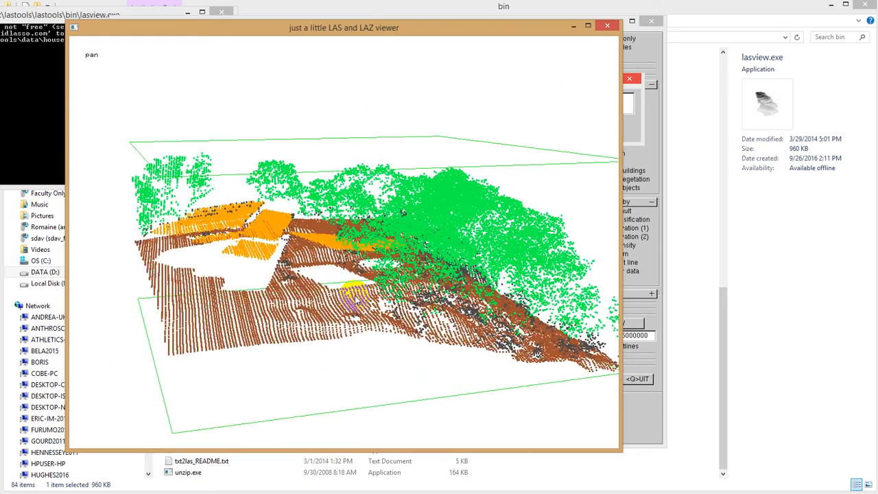
drag(419, 278, 299, 239)
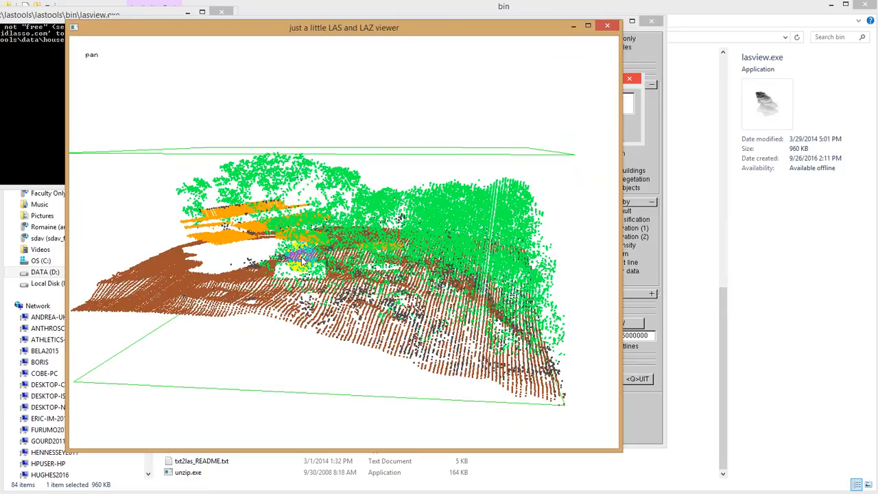